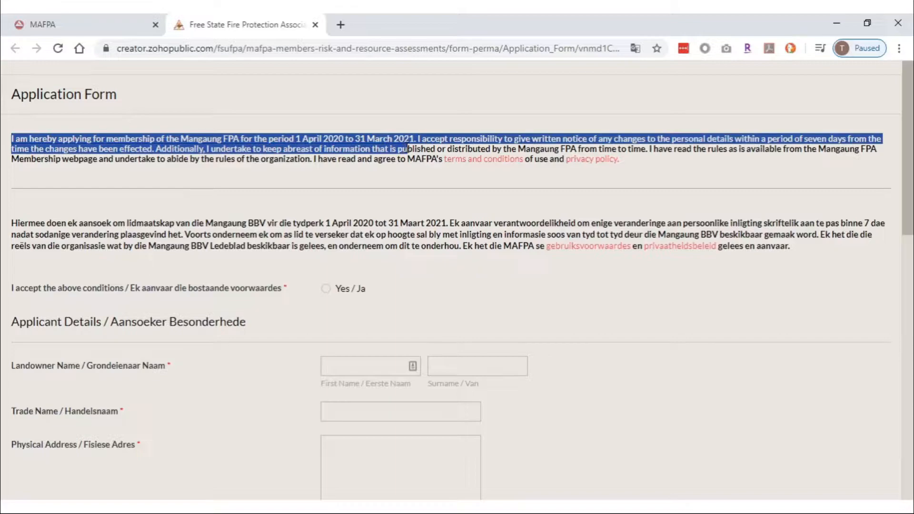
Accept the membership conditions and enter the landowner's first name and surname in the applicant details
left_click(332, 289)
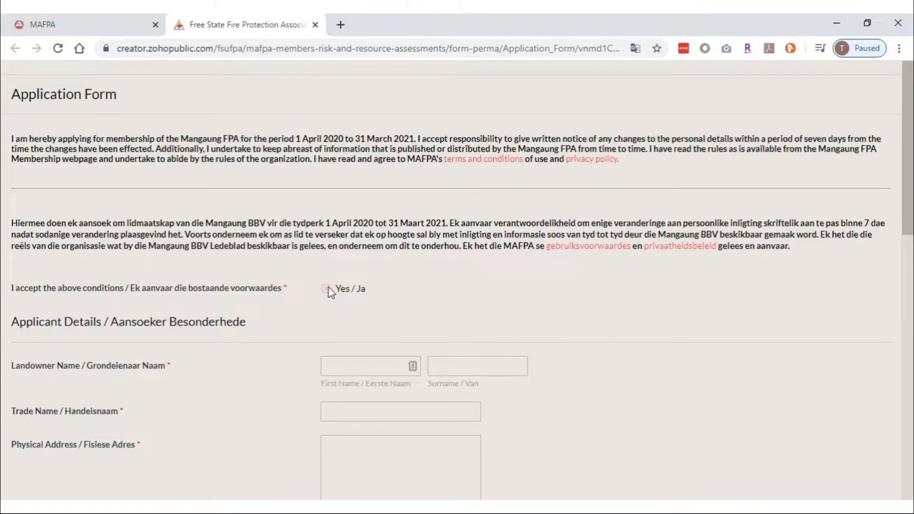
scroll(293, 289, "down", 2)
scroll(293, 289, "down", 1)
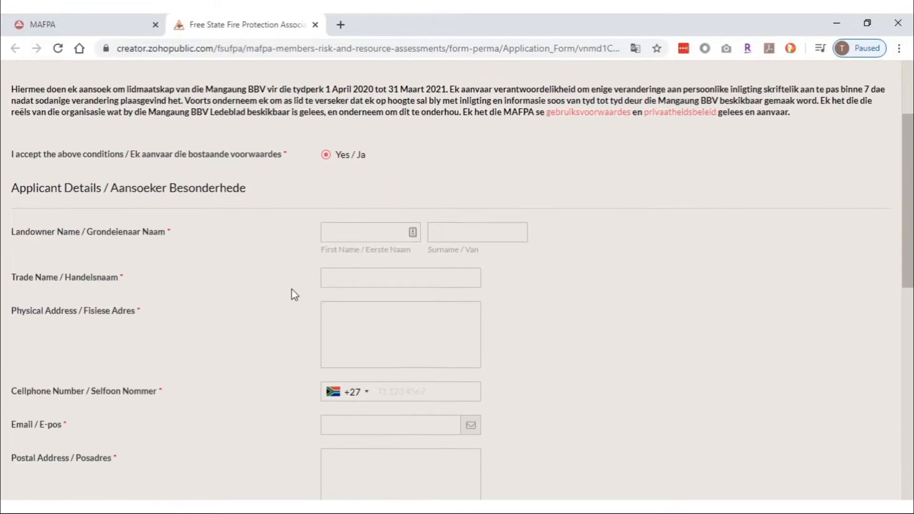
left_click(338, 234)
type("Peter")
left_click(443, 232)
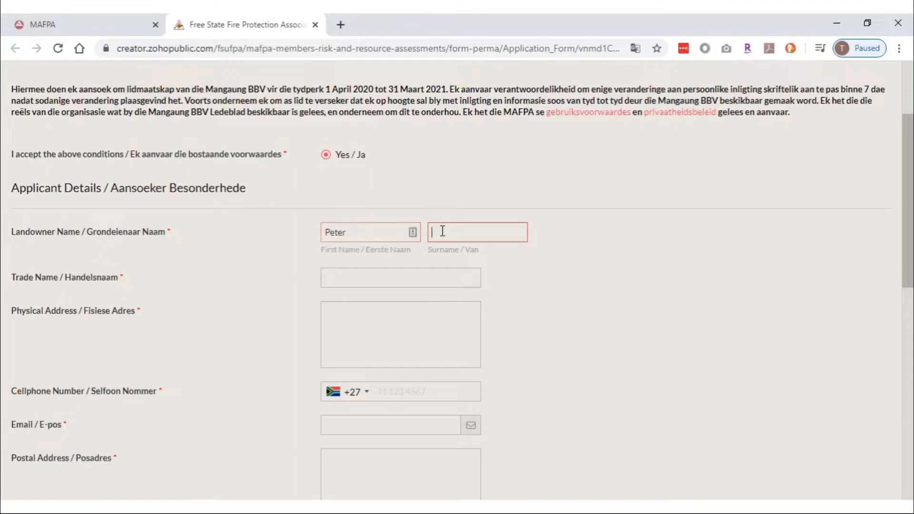
type("Anonymous")
Set the trade name to "Placeholder Inc." and fill in the applicant's physical address with street and town
scroll(442, 232, "down", 1)
left_click(358, 210)
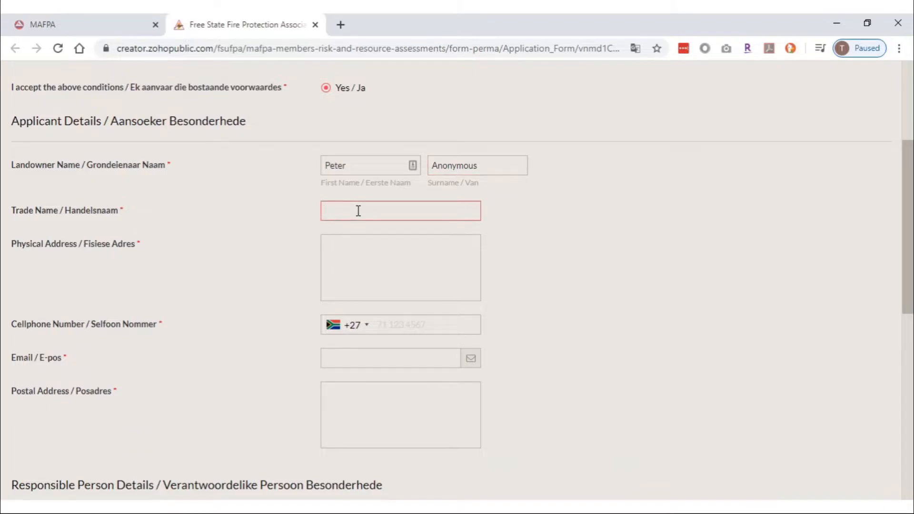
type("Placeholder Inc")
left_click(367, 248)
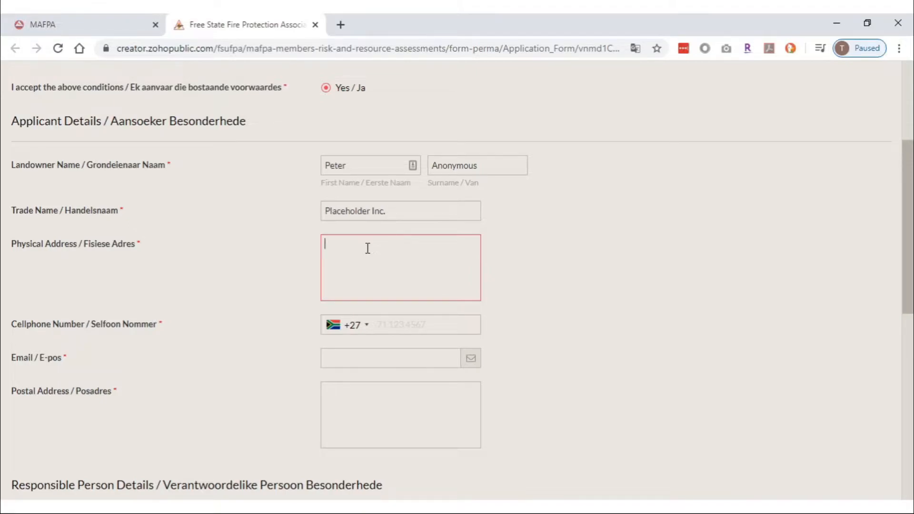
type("13")
type("Example st.")
key("Return")
type("Dewetsdorp")
Fill in the applicant's cellphone number and e-mail address
scroll(368, 249, "down", 3)
left_click(382, 191)
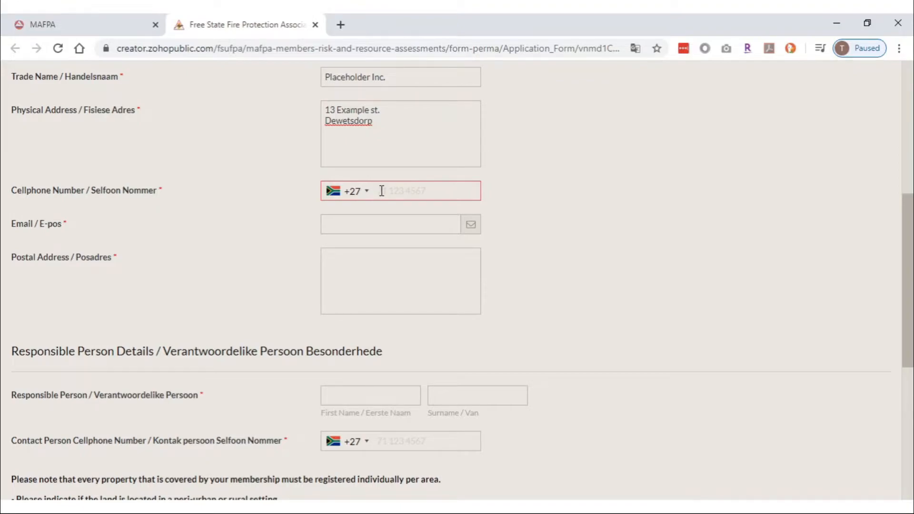
type("000000000")
left_click(382, 219)
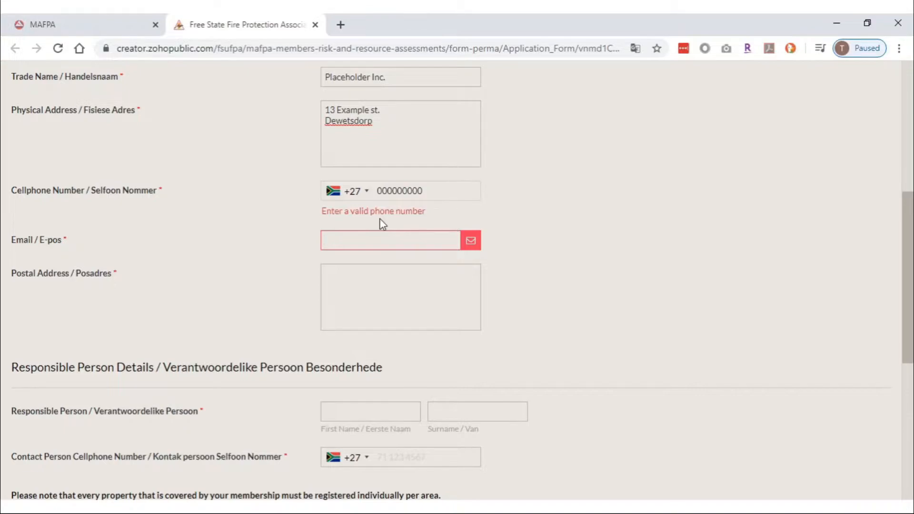
type("example@email.com")
Fill in the applicant's postal address with PO box, town and postal code on separate lines
left_click(376, 278)
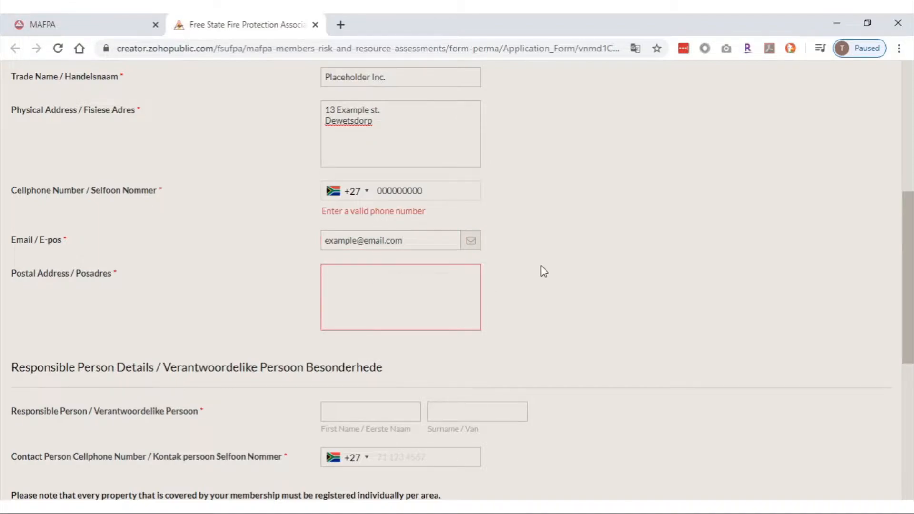
scroll(541, 266, "down", 3)
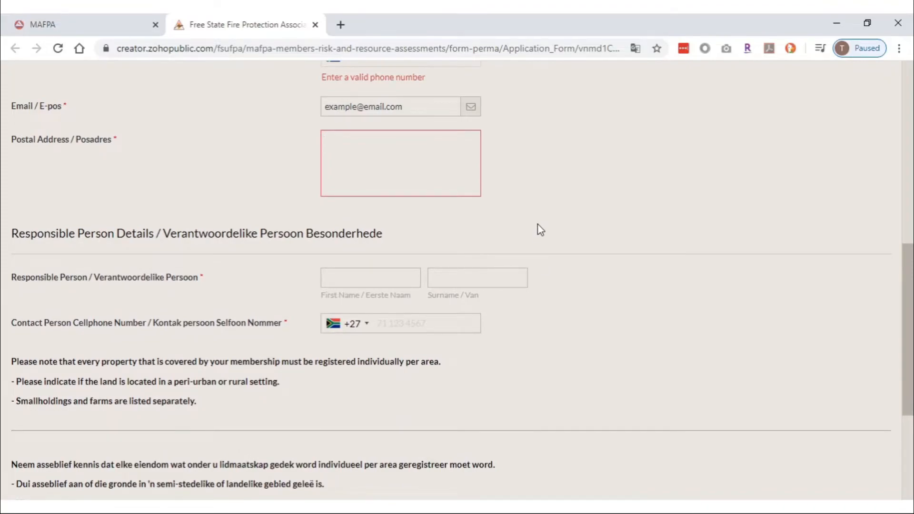
type("PO")
type(" Box")
type(" 000")
type("Dewets")
type("dorp")
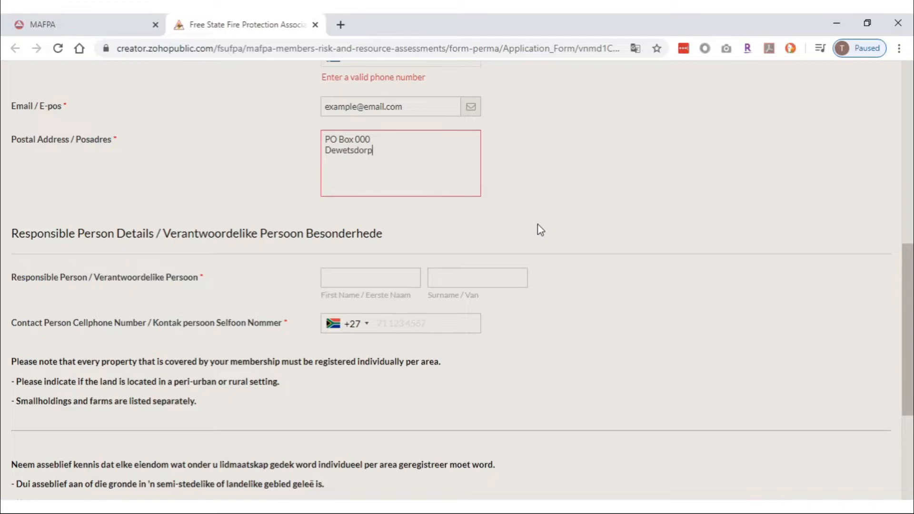
key("Return")
type("9940")
Enter the responsible person's first name and surname and the contact person's cellphone number
scroll(540, 230, "down", 3)
left_click(381, 142)
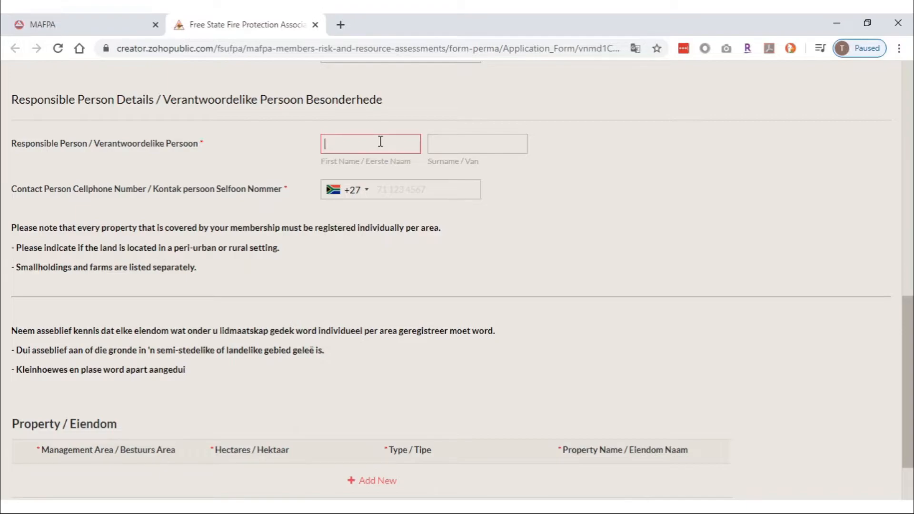
type("Gale")
left_click(448, 148)
type("Anon")
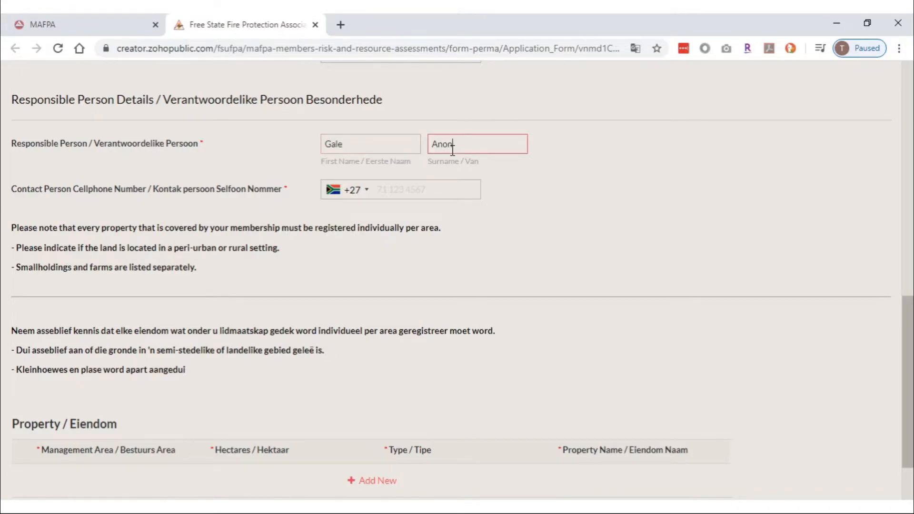
type("ymous")
left_click(438, 183)
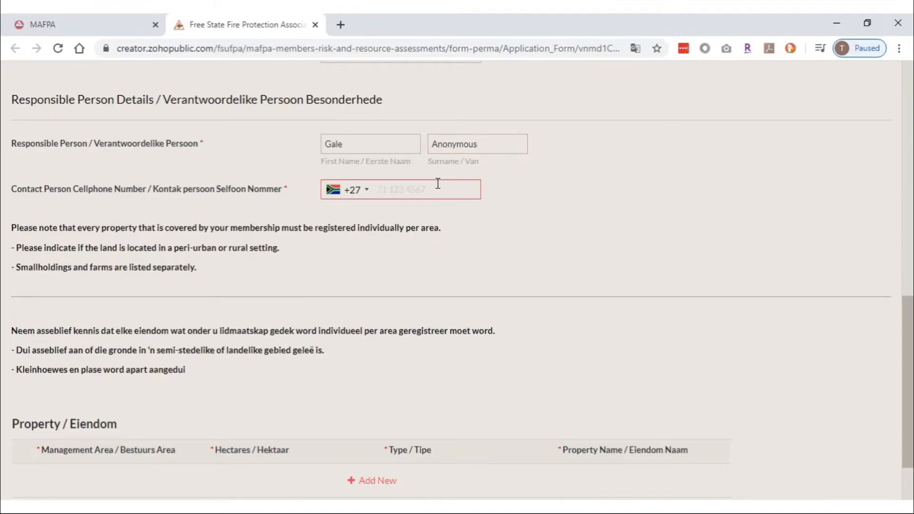
type("000000000")
Add a property in management area Mockesdam with 123 hectares, type Rural Farm / Landelike Plaas and property name "Example 1"
scroll(438, 184, "down", 2)
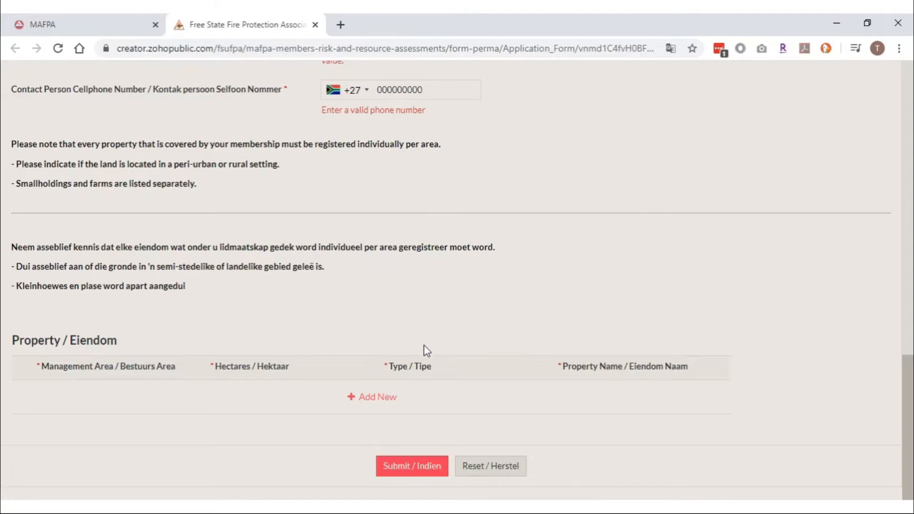
left_click(387, 404)
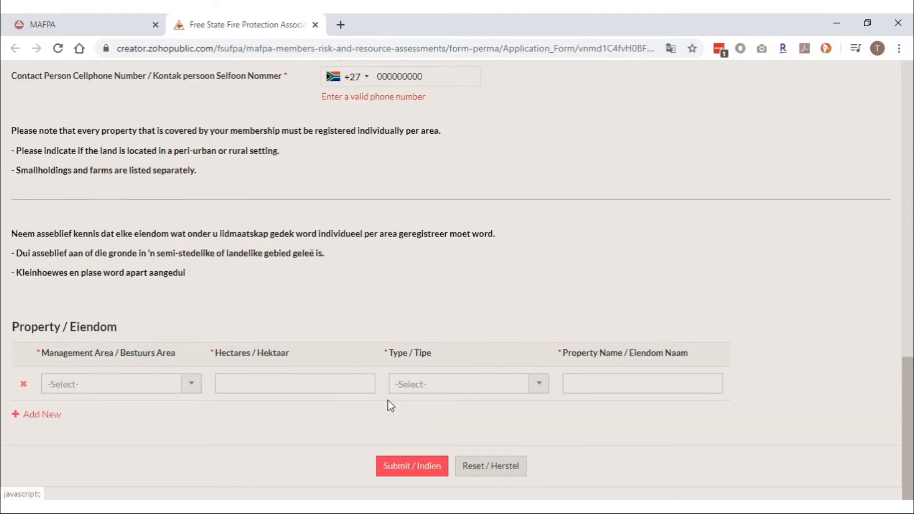
left_click(193, 384)
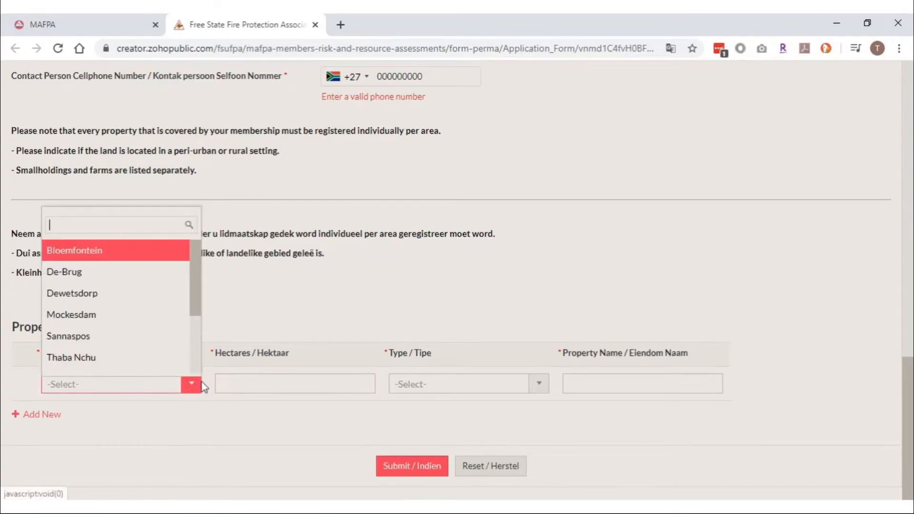
left_click(162, 316)
left_click(258, 386)
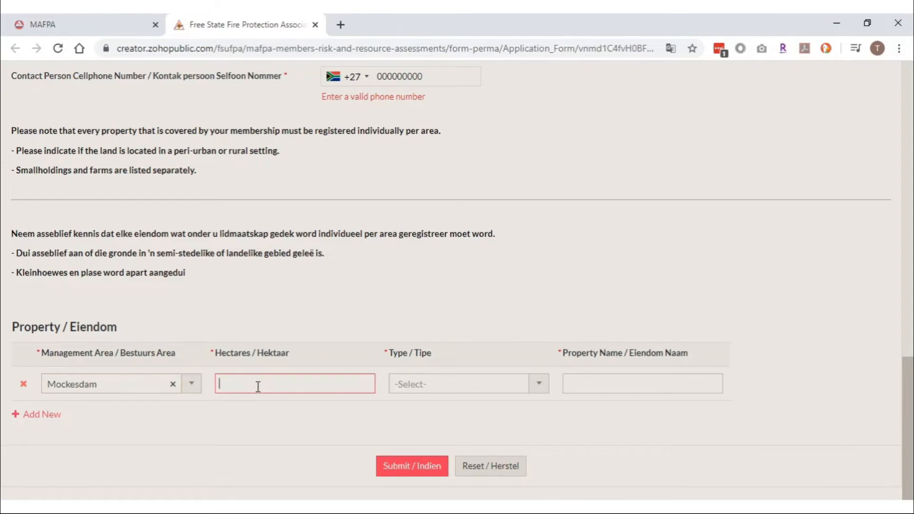
type("123")
left_click(443, 383)
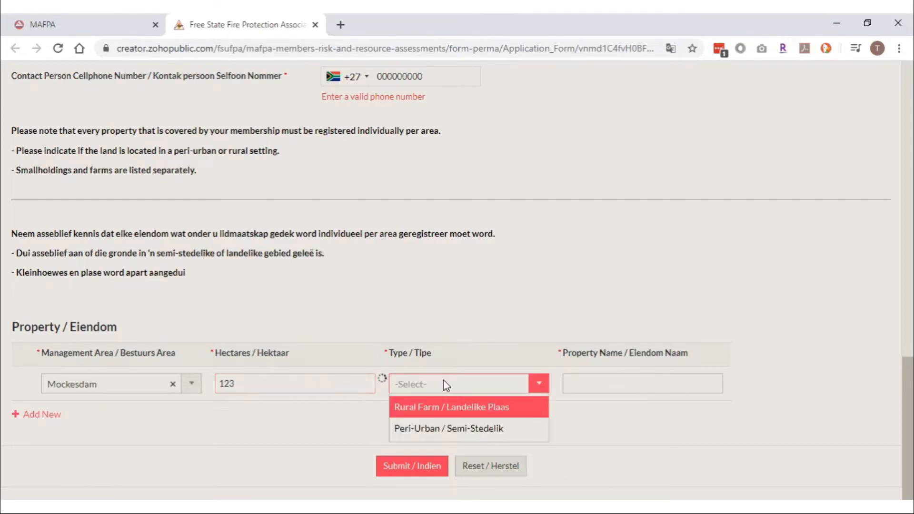
left_click(451, 409)
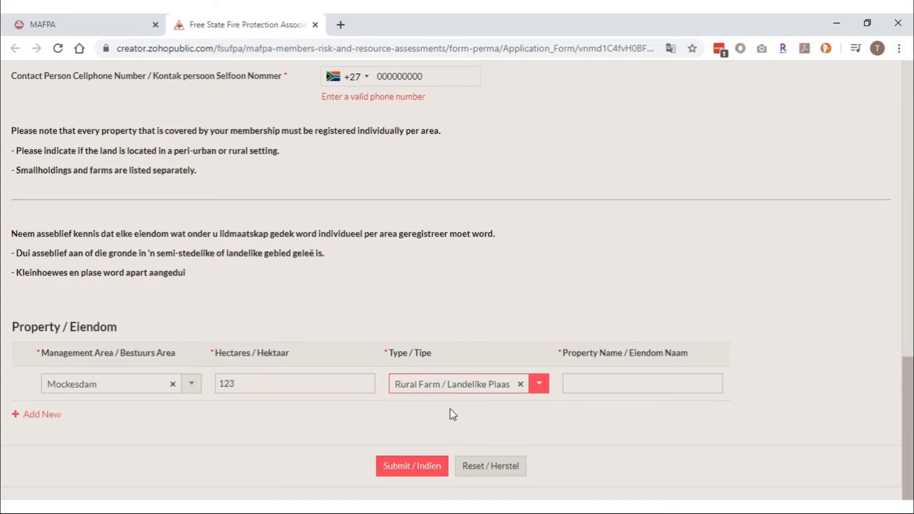
left_click(584, 384)
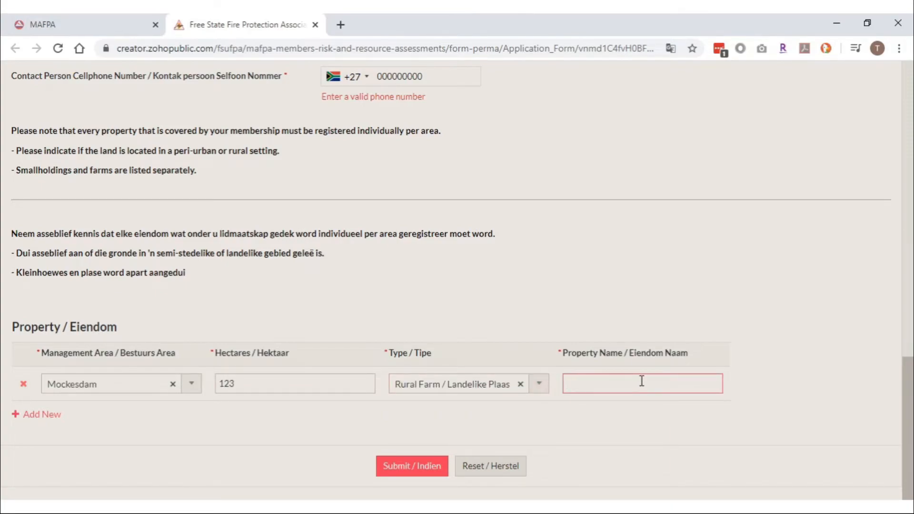
type("Example 1")
Add a second property in Sannaspos with 12 hectares, type Peri-Urban / Semi-Stedelik and name "Example 2, sample st.", and remove the surplus empty row
left_click(50, 419)
left_click(50, 418)
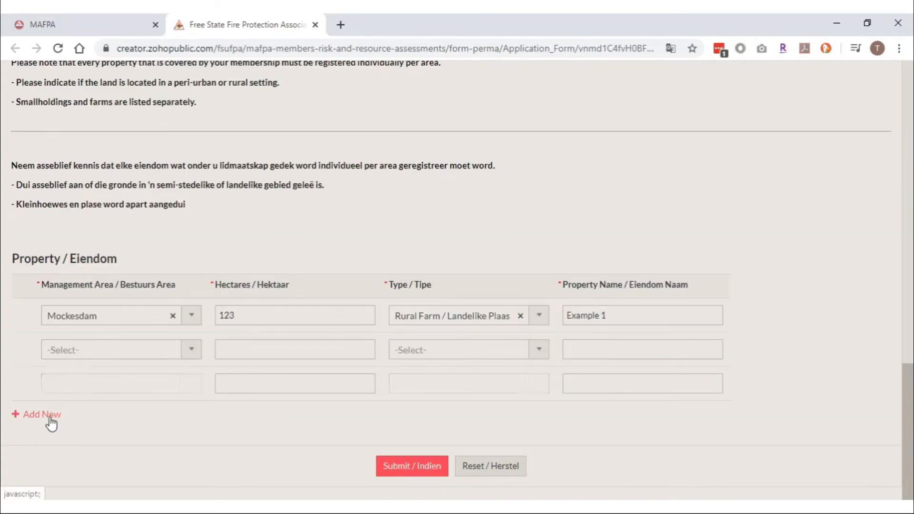
left_click(149, 352)
left_click(131, 311)
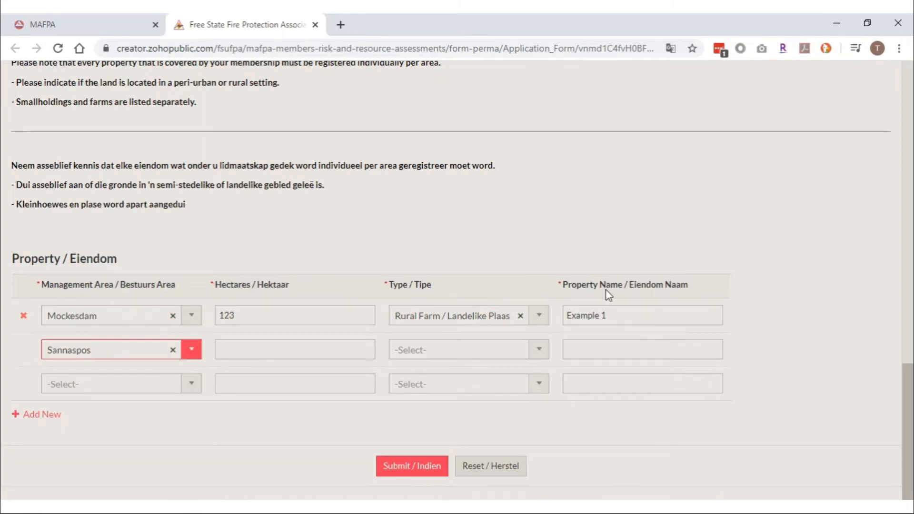
left_click(317, 355)
type("12")
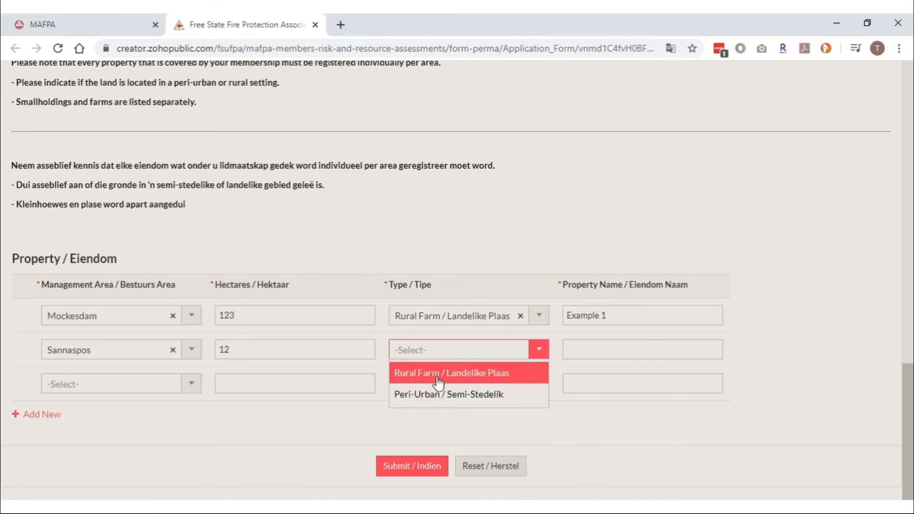
left_click(441, 395)
left_click(602, 345)
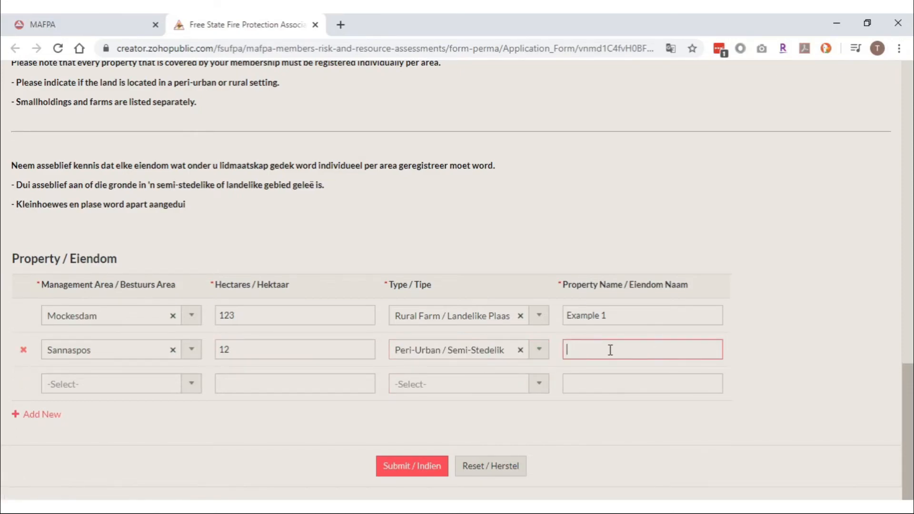
type("Example 2, sample st.")
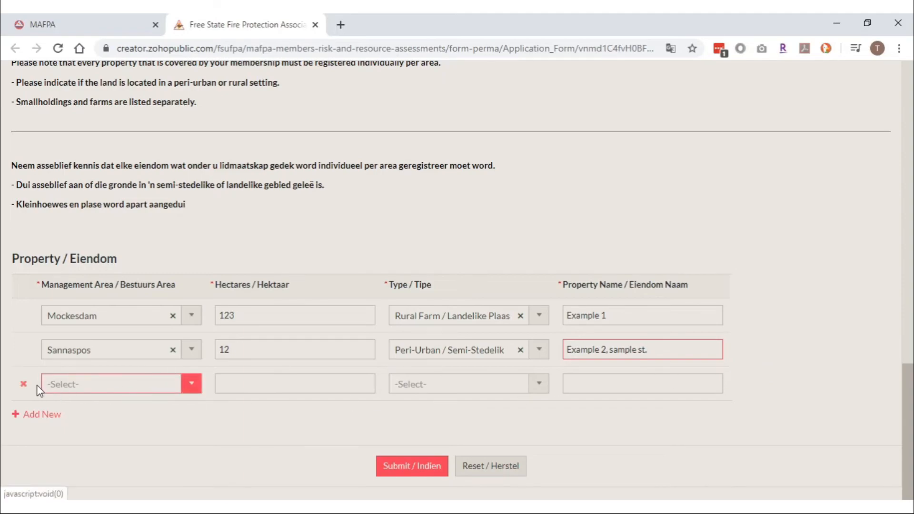
left_click(23, 385)
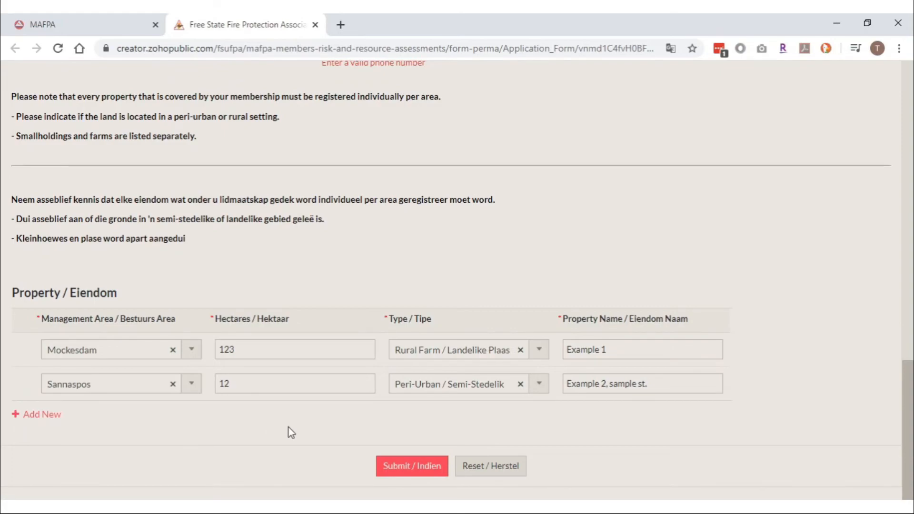
left_click(38, 424)
left_click(38, 423)
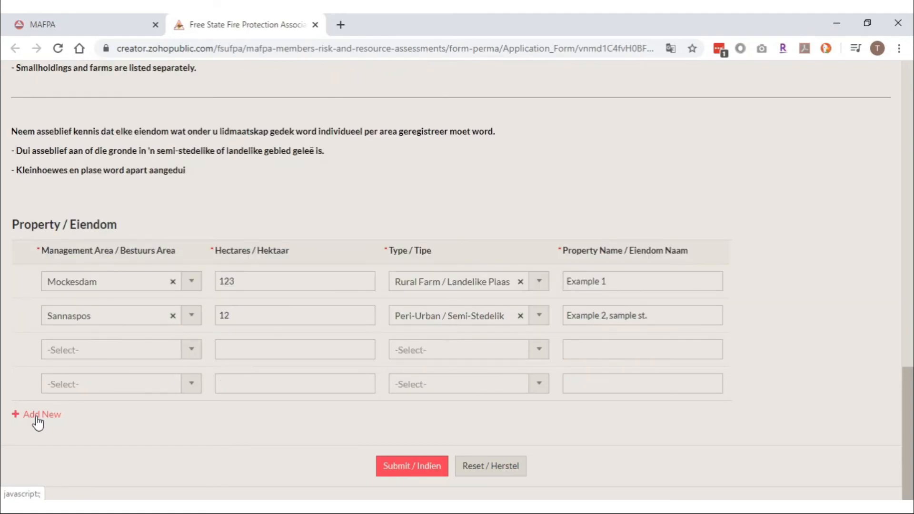
mouse_move(24, 388)
left_click(23, 385)
left_click(23, 385)
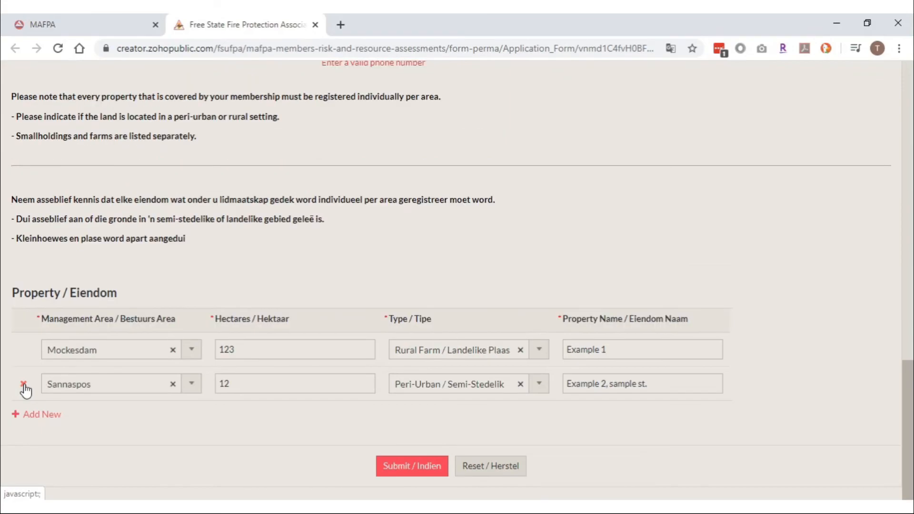
Submit the completed membership application form
left_click(417, 471)
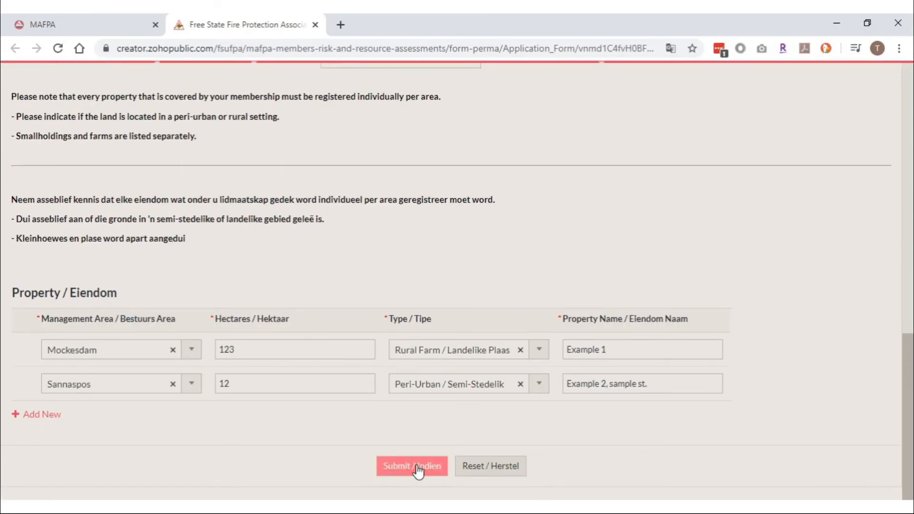